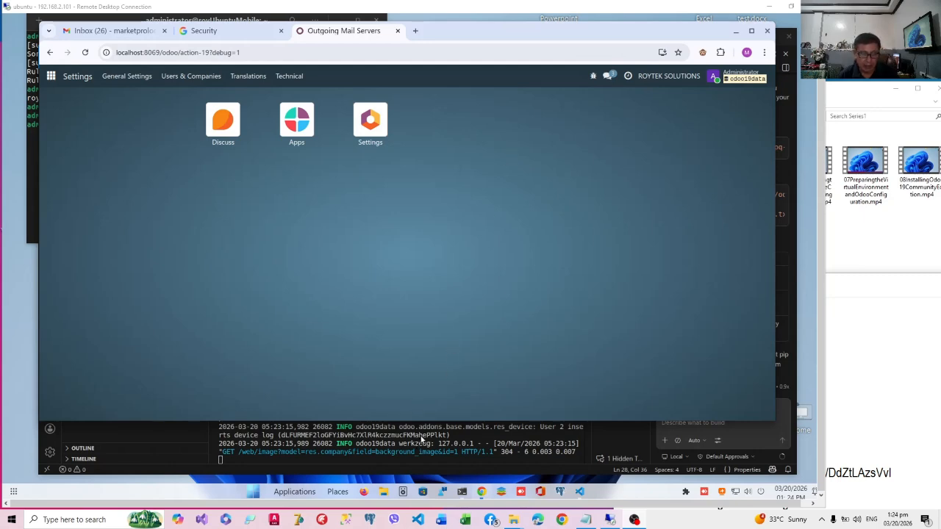
- Switch to VS Code to check the app password noted at the end of odoo.conf, and return to Odoo in the browser
{"action": "left_click", "coordinate": [422, 439]}
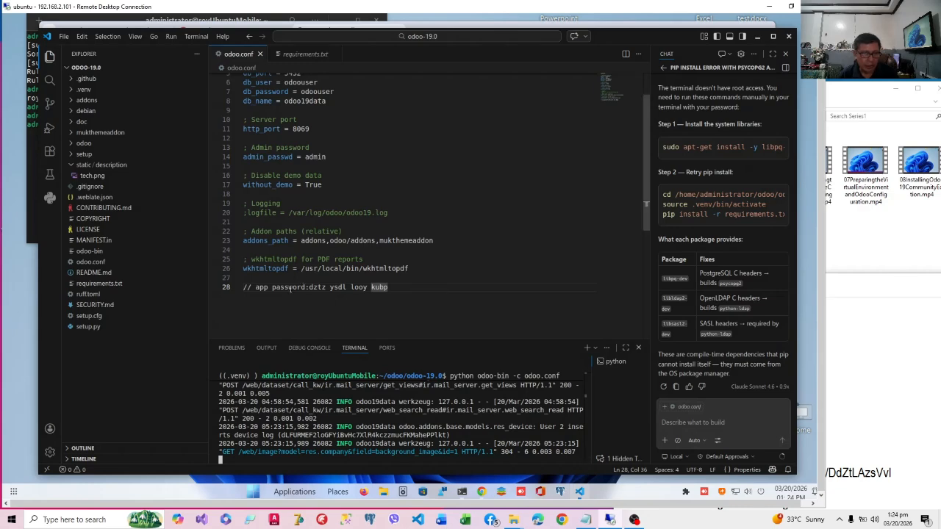
{"action": "left_click", "coordinate": [493, 27]}
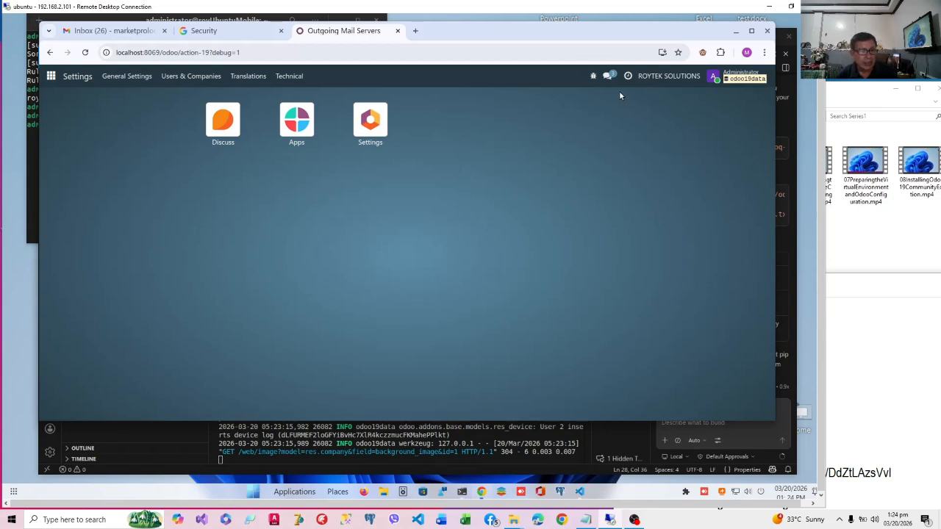
- Open the Administrator user's record in Settings, fill in the user's email address and save the record
{"action": "left_click", "coordinate": [372, 140]}
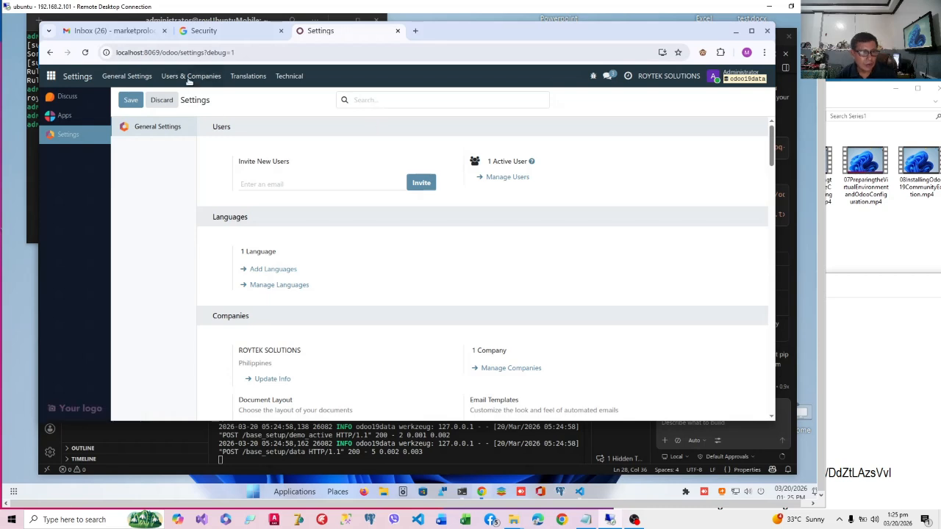
{"action": "left_click", "coordinate": [189, 80]}
{"action": "left_click", "coordinate": [176, 101]}
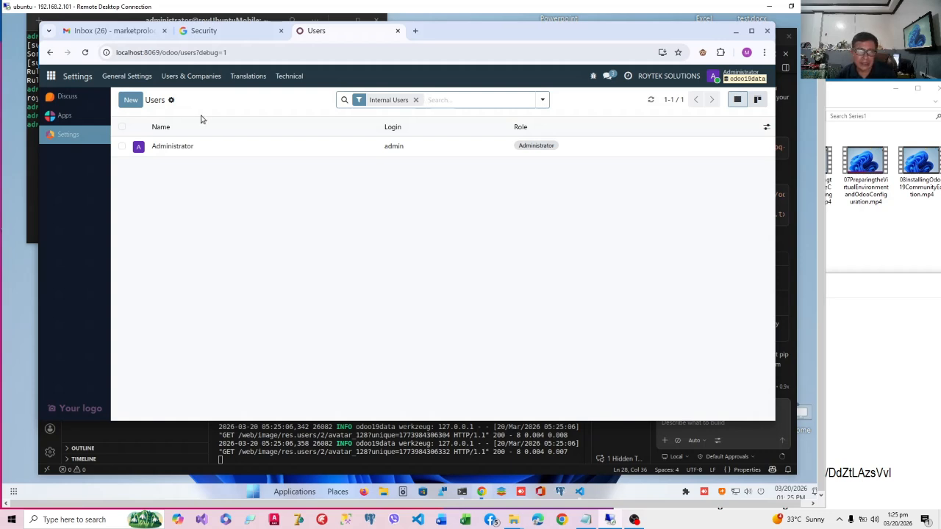
{"action": "left_click", "coordinate": [394, 147]}
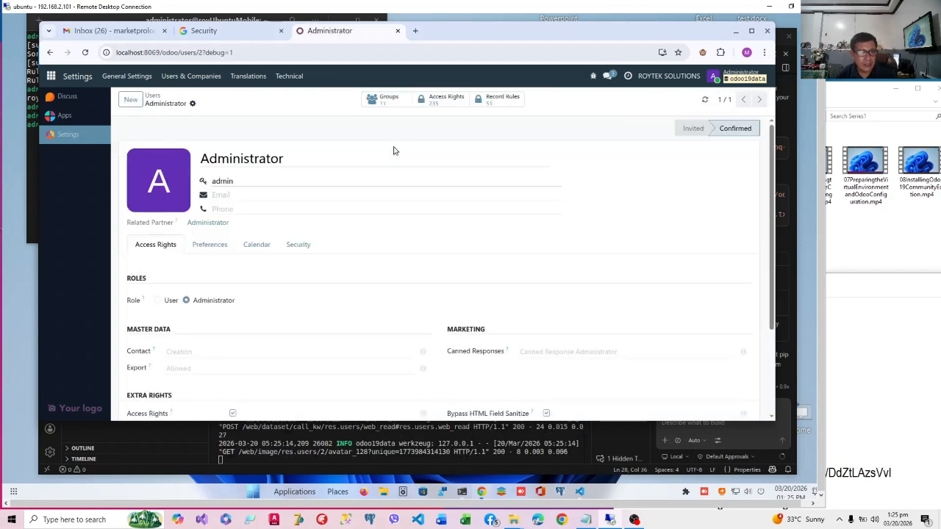
{"action": "left_click", "coordinate": [261, 195]}
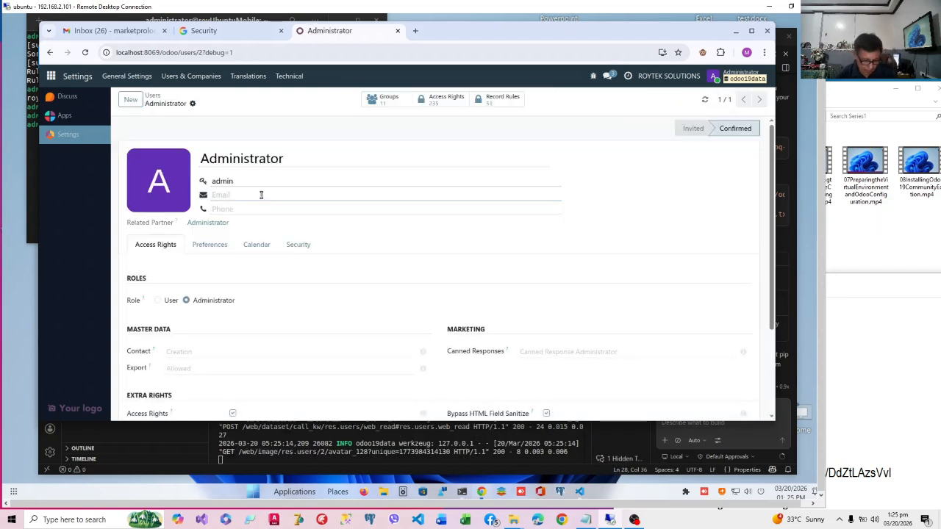
{"action": "key", "text": "ctrl+v"}
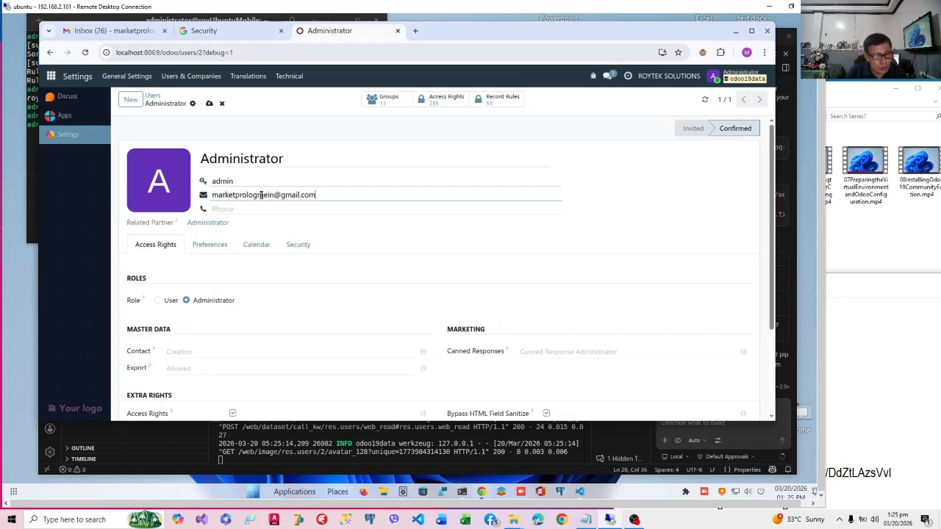
{"action": "left_click", "coordinate": [209, 104]}
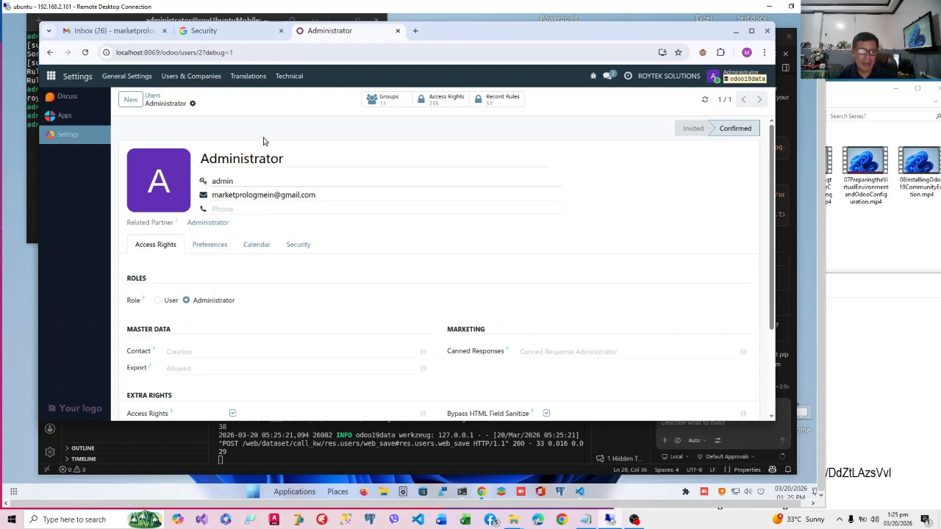
- Create a new outgoing mail server named "Gmail Server"
{"action": "left_click", "coordinate": [290, 77]}
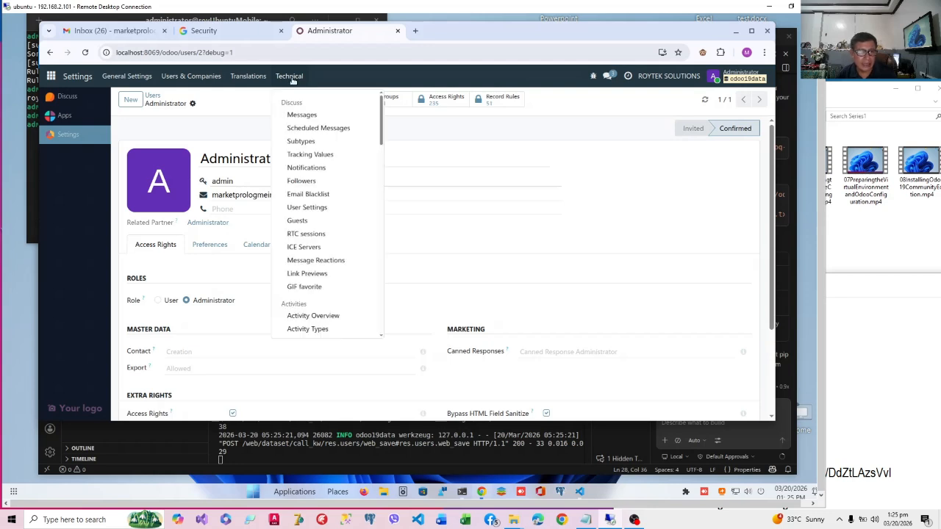
{"action": "scroll", "coordinate": [328, 184], "scroll_direction": "down", "scroll_amount": 5}
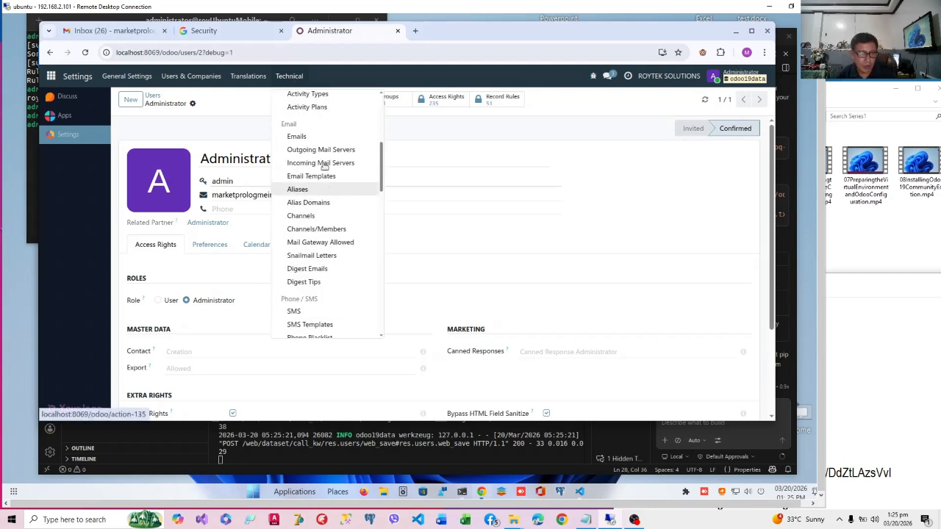
{"action": "left_click", "coordinate": [322, 150]}
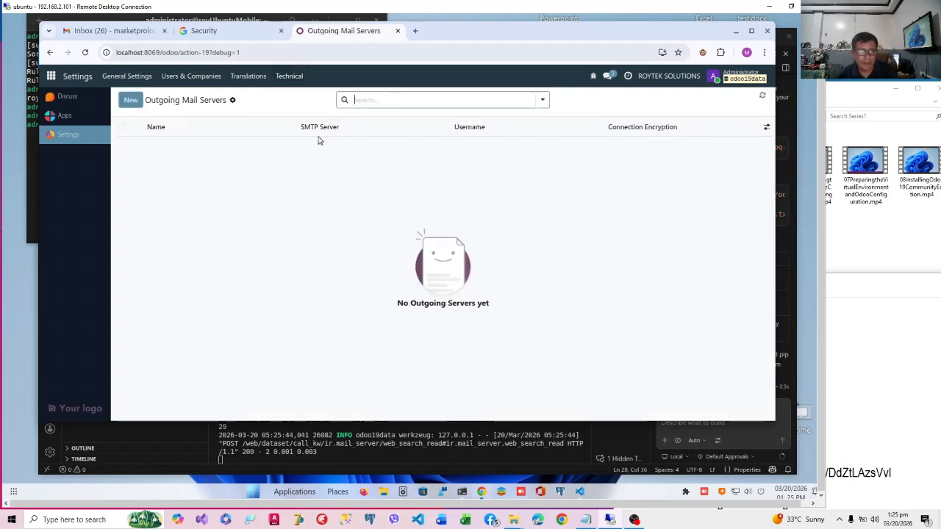
{"action": "left_click", "coordinate": [130, 101]}
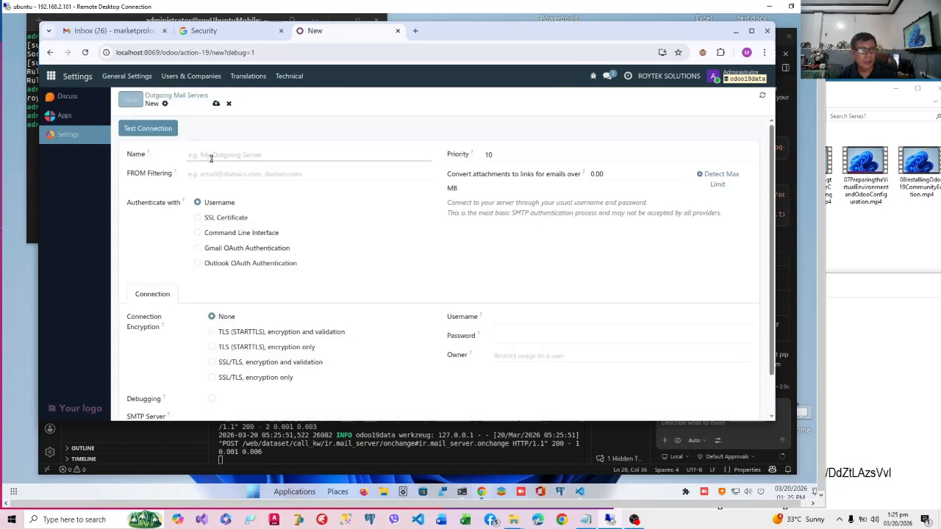
{"action": "type", "text": "g"}
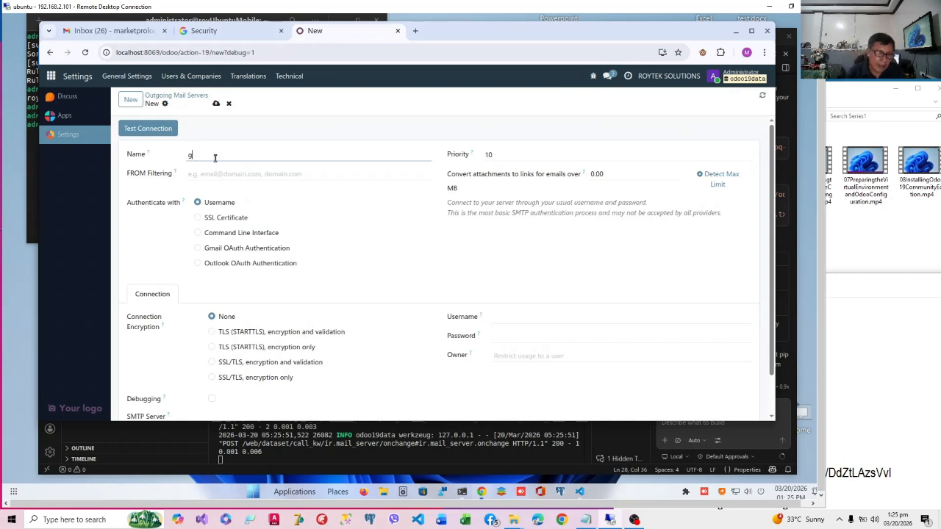
{"action": "type", "text": "m"}
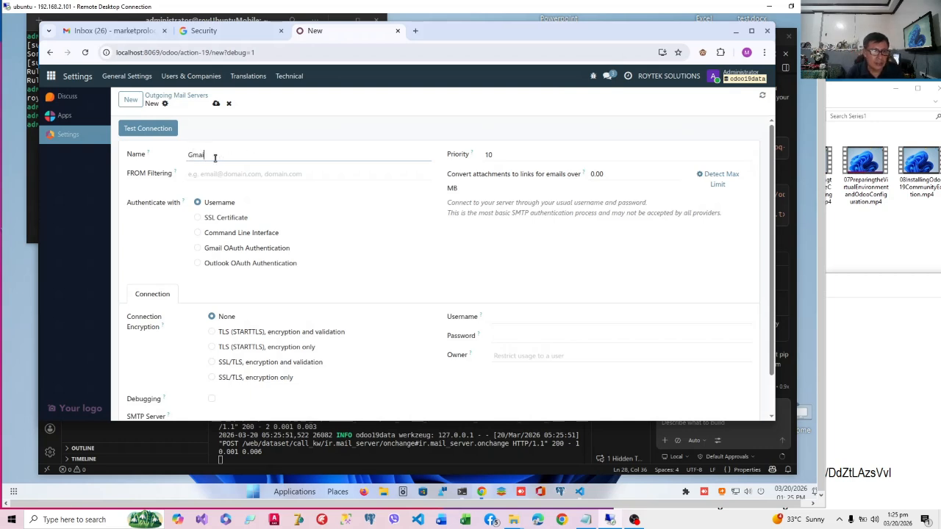
{"action": "type", "text": "ail Server"}
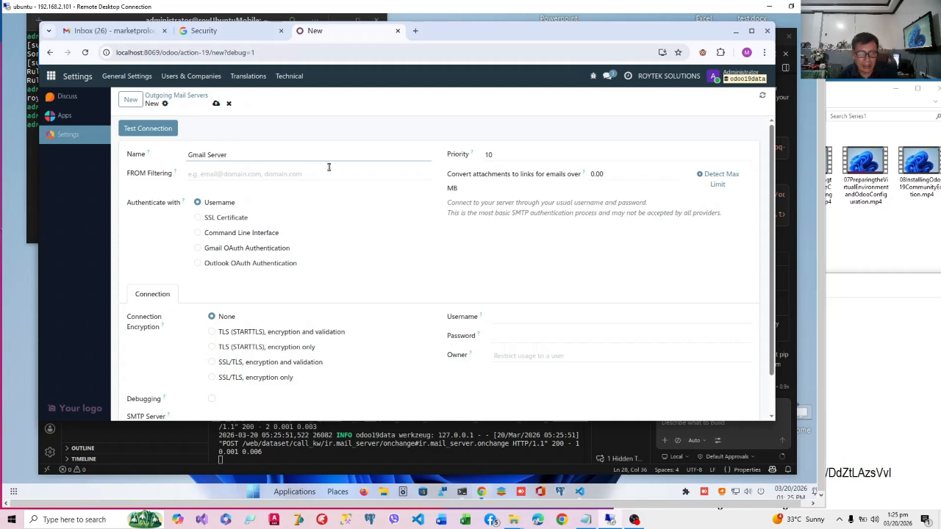
- Copy the app password from odoo.conf in VS Code into the new mail server's Password field in the browser
{"action": "left_click", "coordinate": [502, 317]}
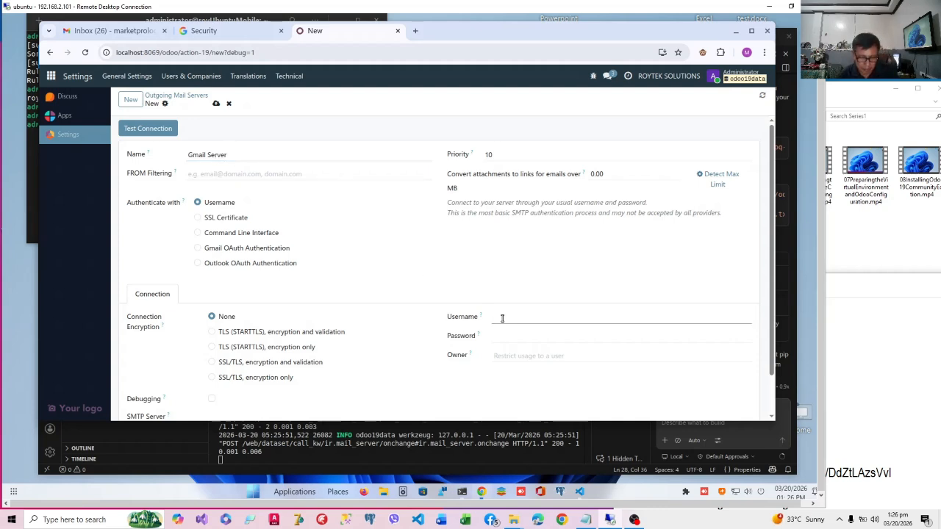
{"action": "key", "text": "alt+Tab"}
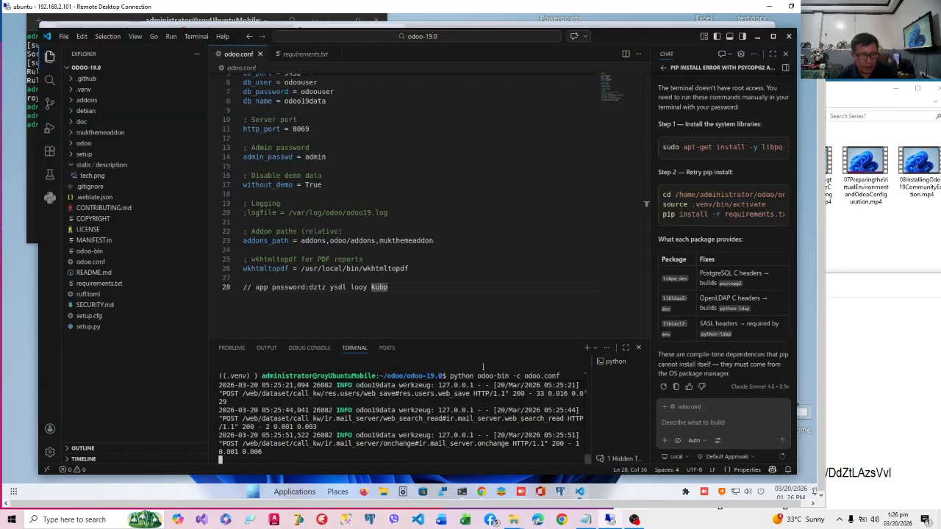
{"action": "left_click_drag", "start_coordinate": [389, 286], "coordinate": [308, 287]}
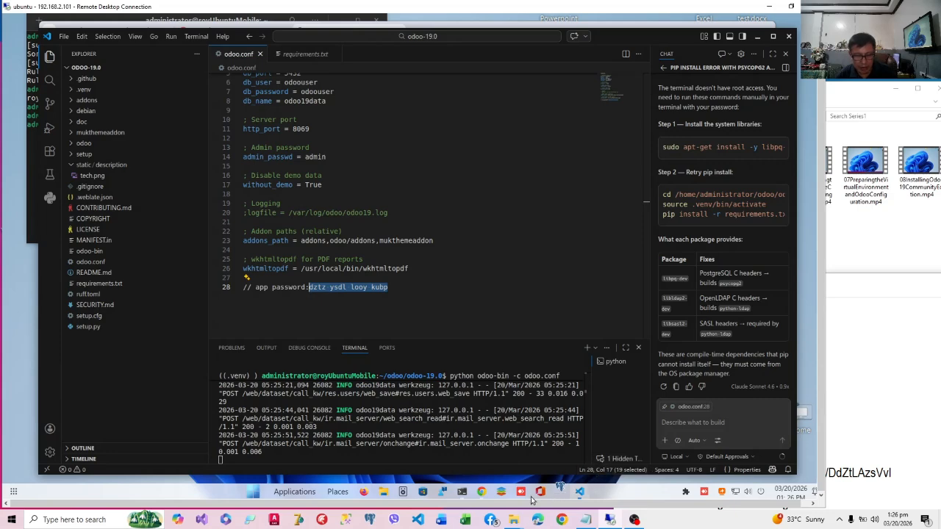
{"action": "left_click", "coordinate": [483, 494]}
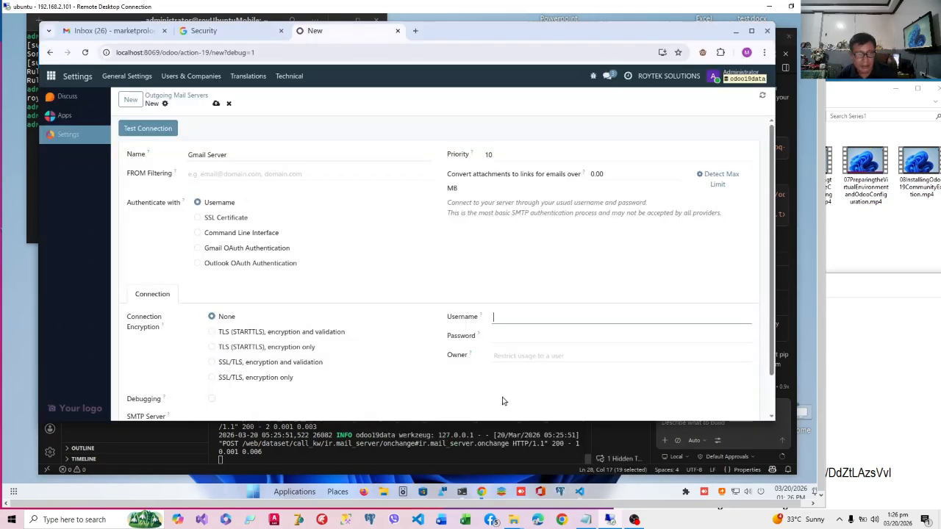
{"action": "left_click", "coordinate": [507, 336]}
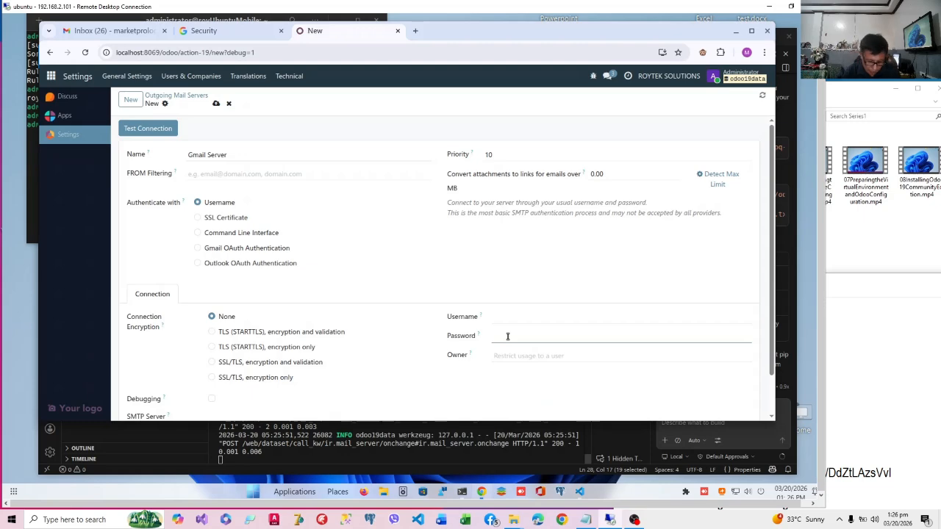
{"action": "key", "text": "ctrl+v"}
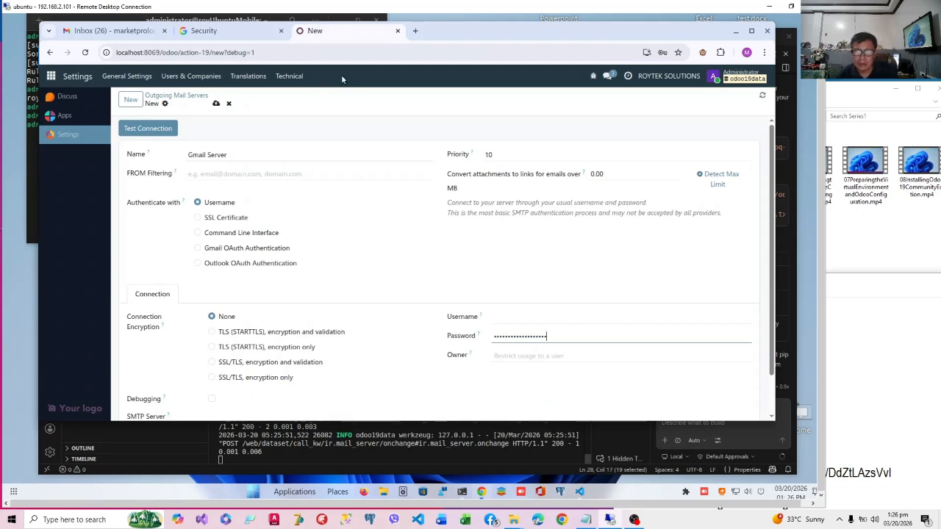
- Copy the Google account's email address from Gmail into the new mail server's Username field
{"action": "left_click", "coordinate": [147, 31]}
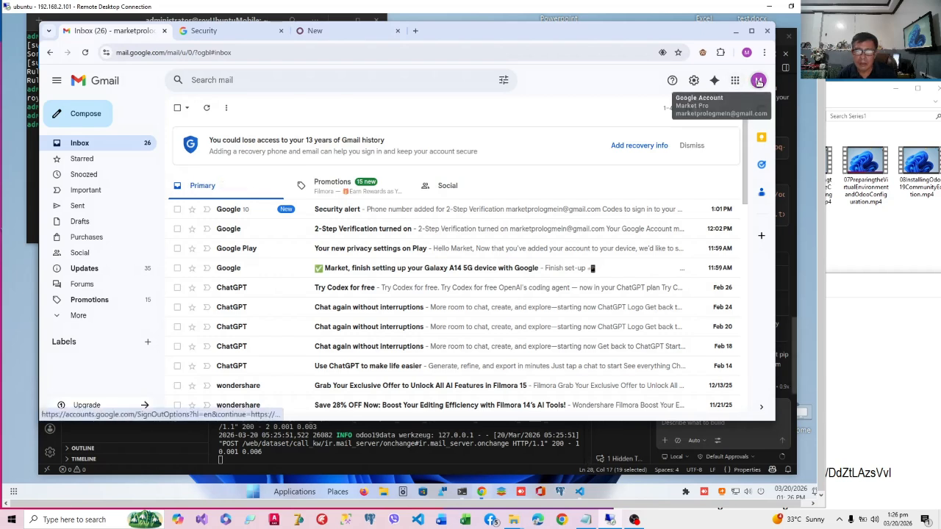
{"action": "left_click", "coordinate": [758, 81]}
{"action": "left_click_drag", "start_coordinate": [722, 111], "coordinate": [610, 111]}
{"action": "key", "text": "ctrl+c"}
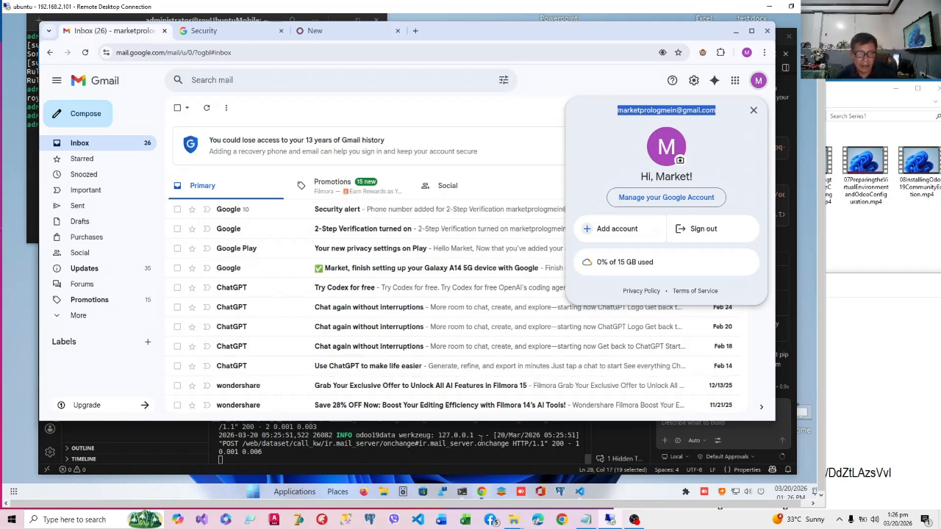
{"action": "left_click", "coordinate": [329, 40]}
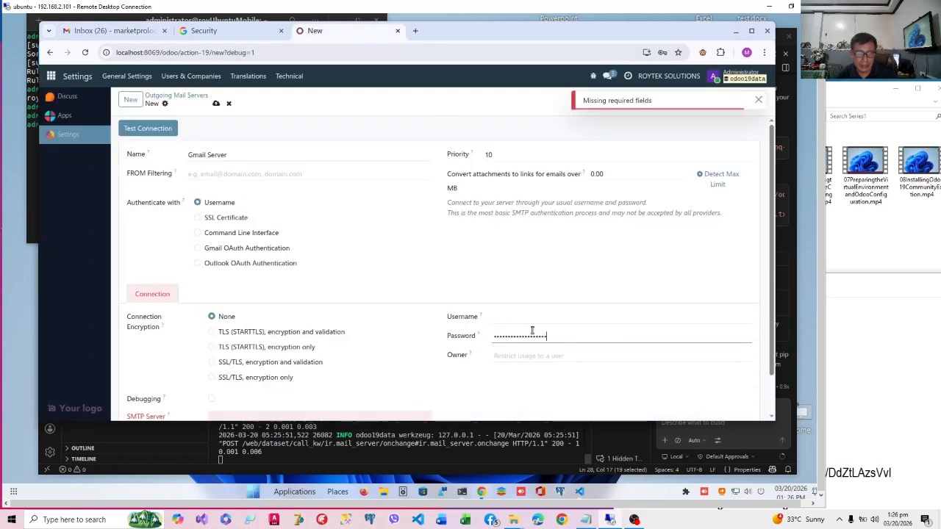
{"action": "left_click", "coordinate": [503, 316]}
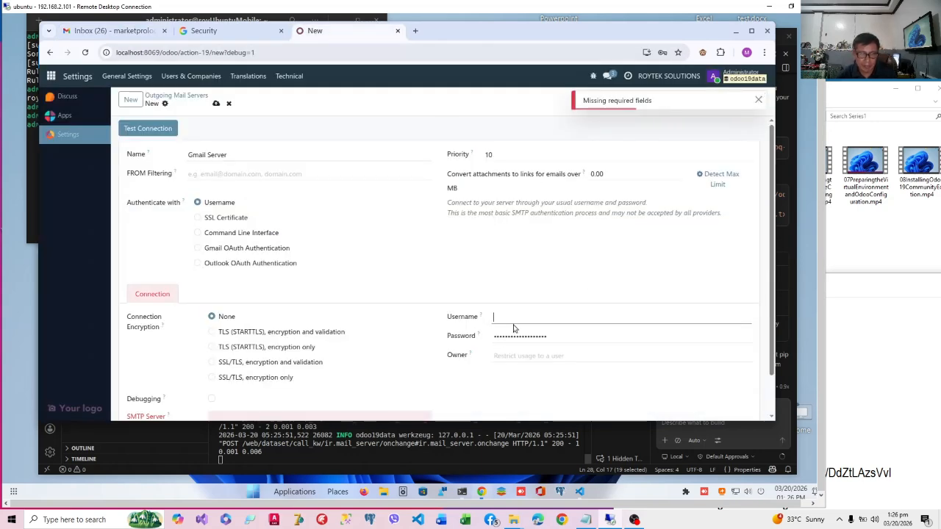
{"action": "key", "text": "ctrl+v"}
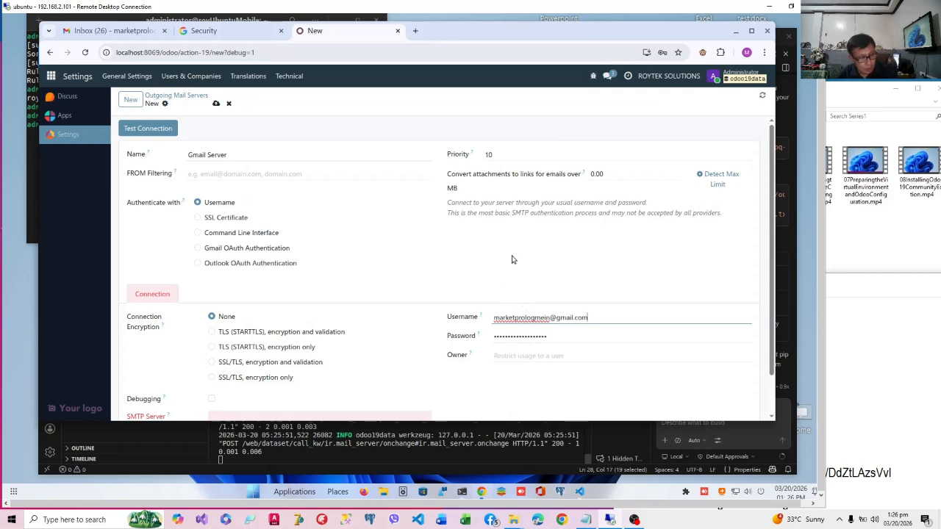
- Set the connection encryption to TLS (STARTTLS), encryption and validation, with SMTP server smtp.gmail.com and SMTP port 587
{"action": "scroll", "coordinate": [441, 247], "scroll_direction": "down", "scroll_amount": 1}
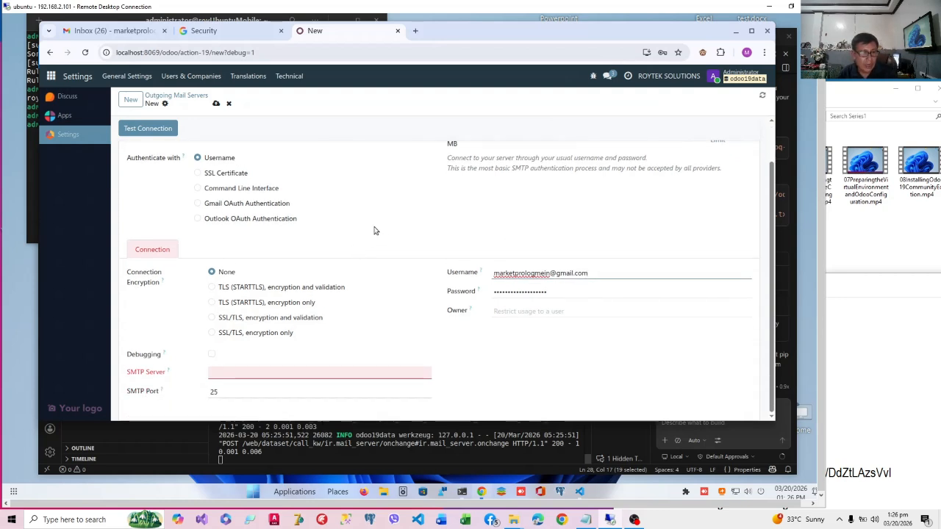
{"action": "left_click", "coordinate": [213, 287]}
{"action": "left_click", "coordinate": [213, 287]}
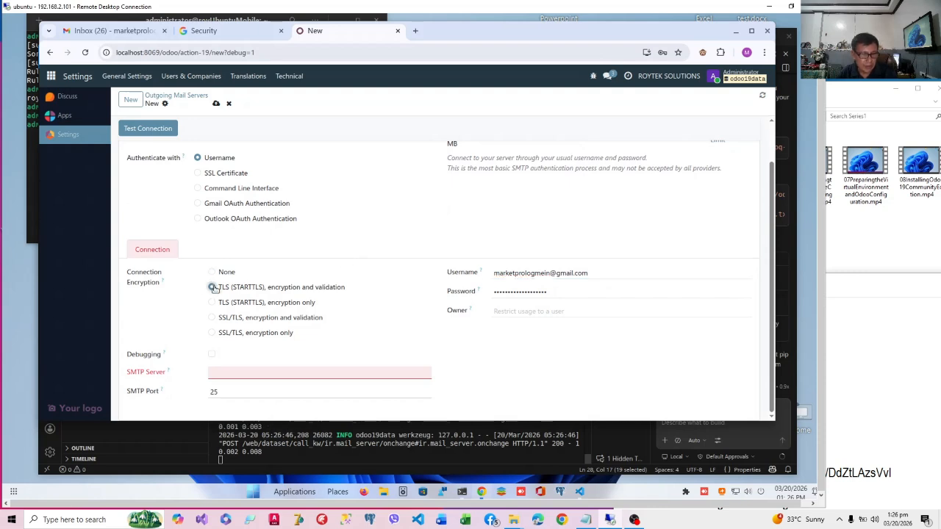
{"action": "left_click", "coordinate": [230, 373]}
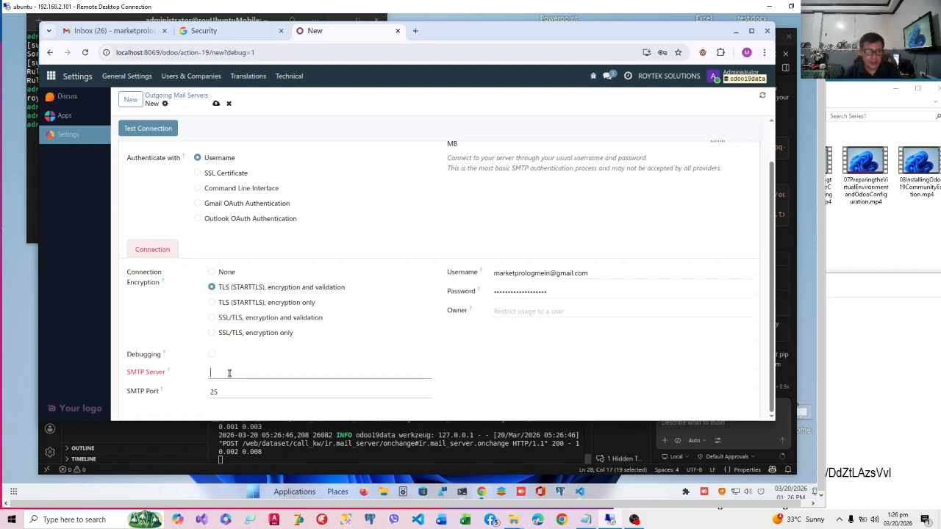
{"action": "type", "text": "smtp"}
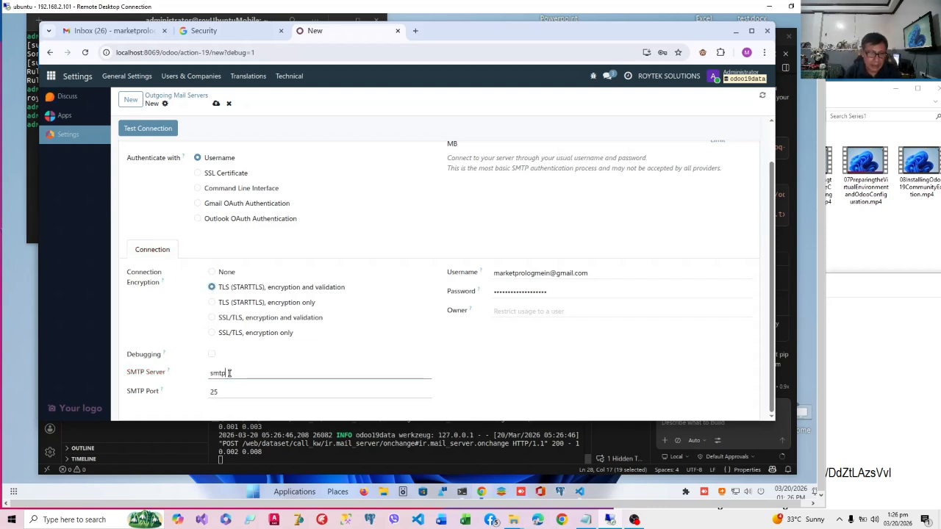
{"action": "type", "text": ".gmail.com"}
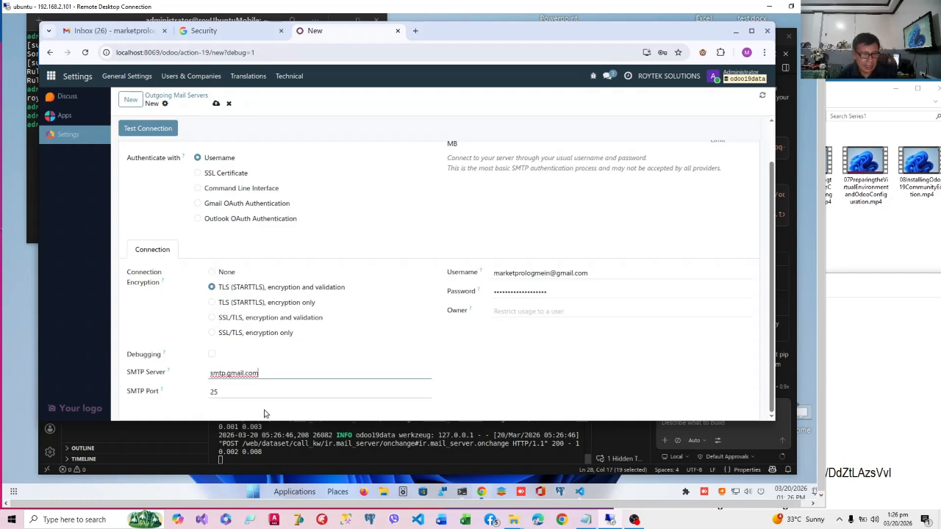
{"action": "key", "text": "Tab"}
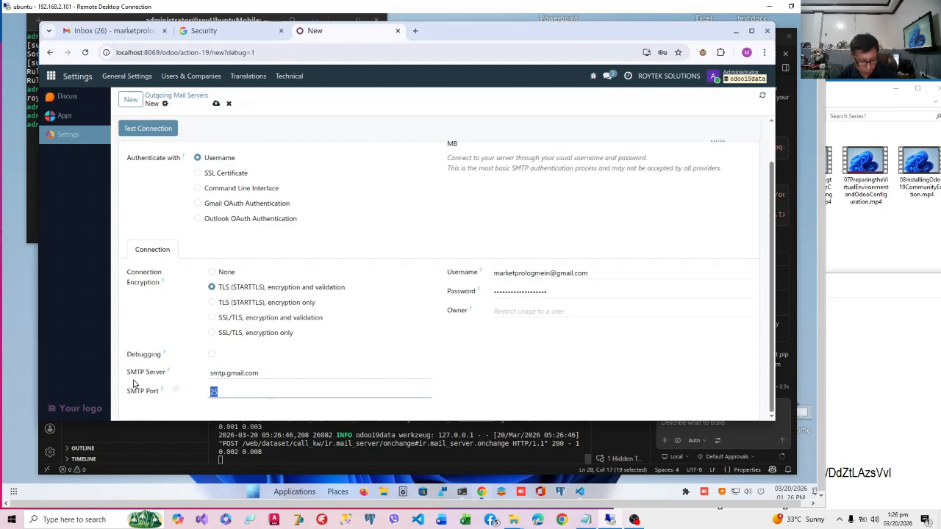
{"action": "type", "text": "587"}
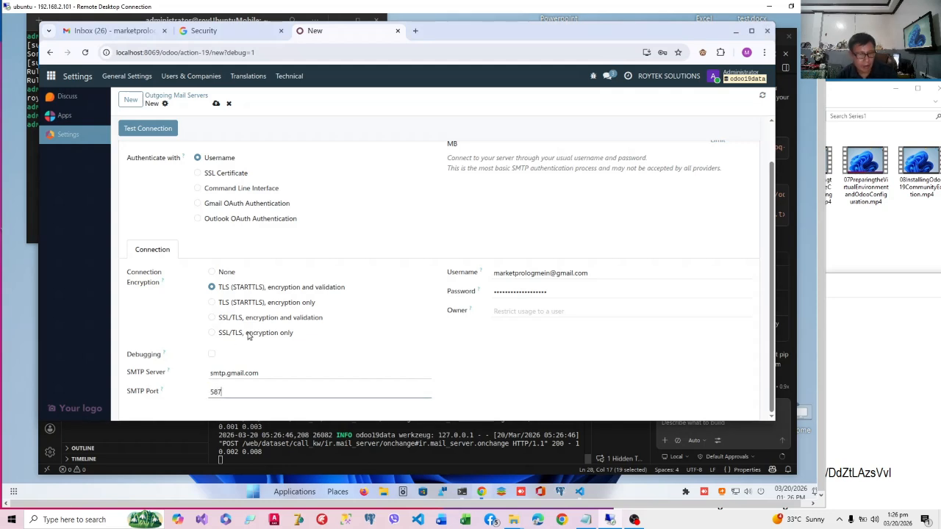
- Save the Gmail Server record and run its connection test
{"action": "left_click", "coordinate": [216, 104]}
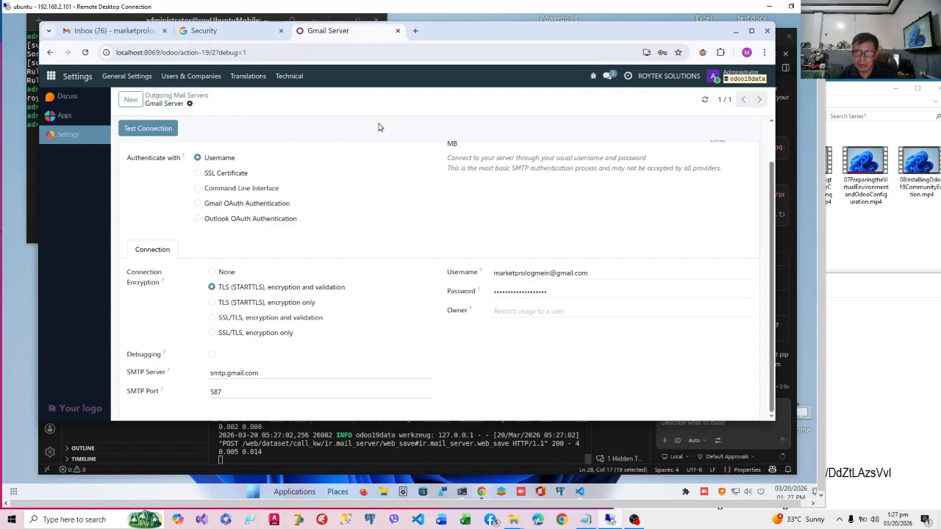
{"action": "left_click", "coordinate": [148, 131]}
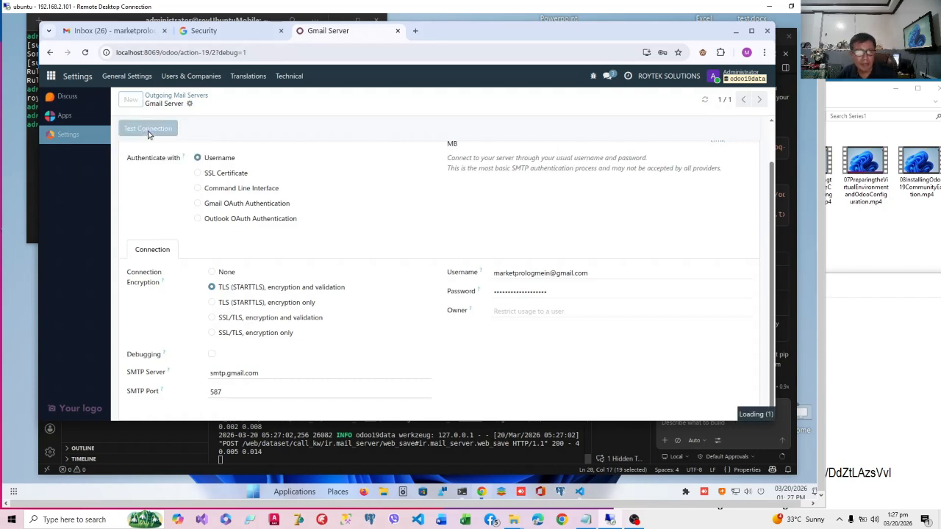